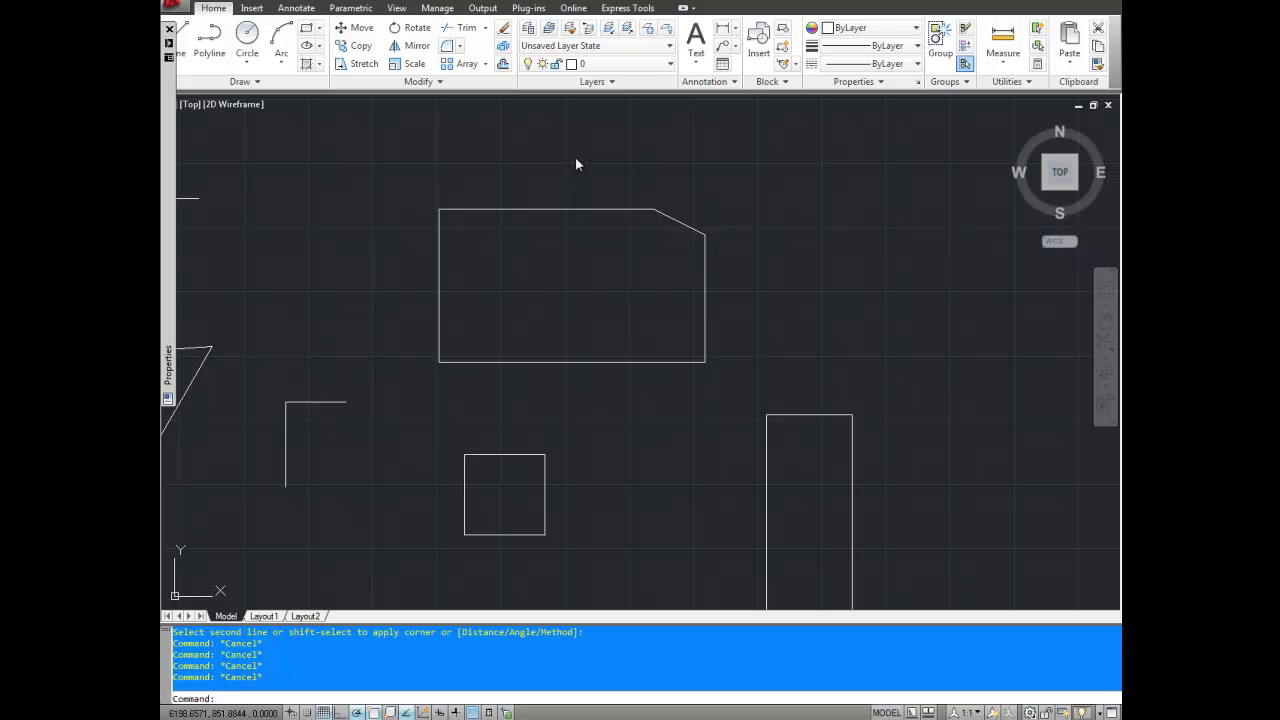
- Pan the drawing down slightly in the view
middle_click_drag(652, 243, 655, 277)
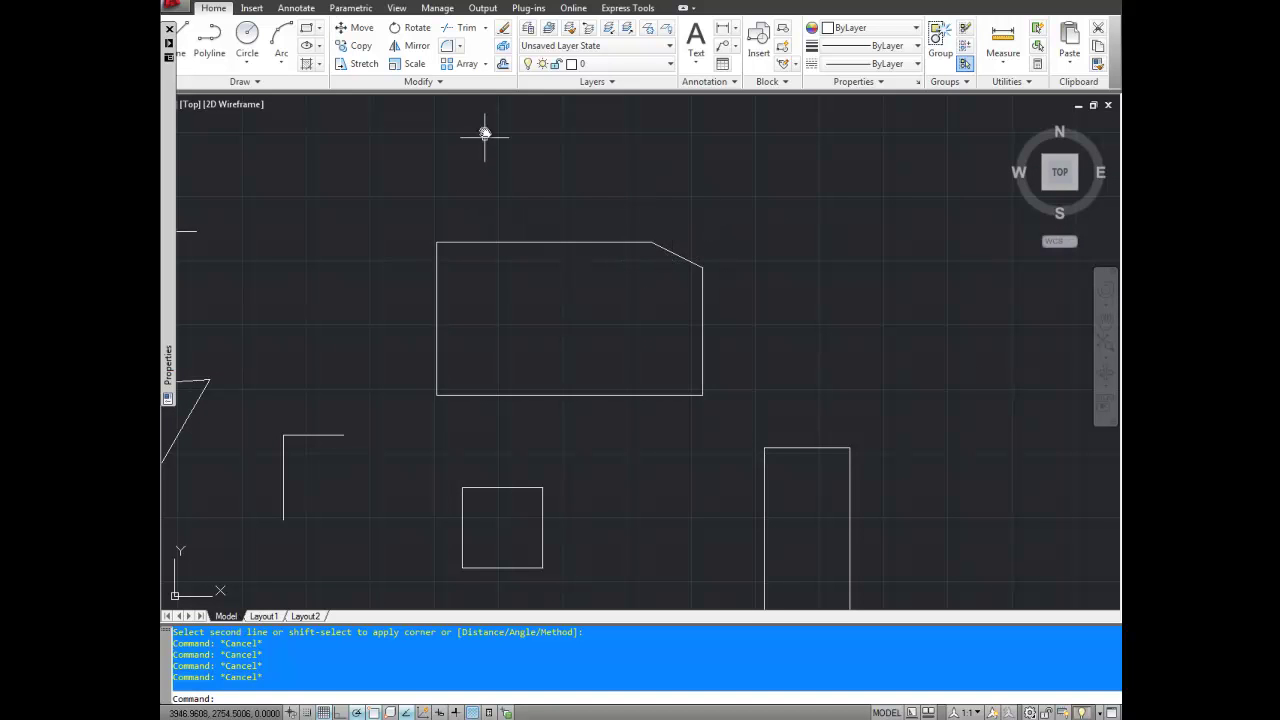
- Start the Chamfer command, restarting it via CHAMF, with current distances 200 and 100
left_click(459, 47)
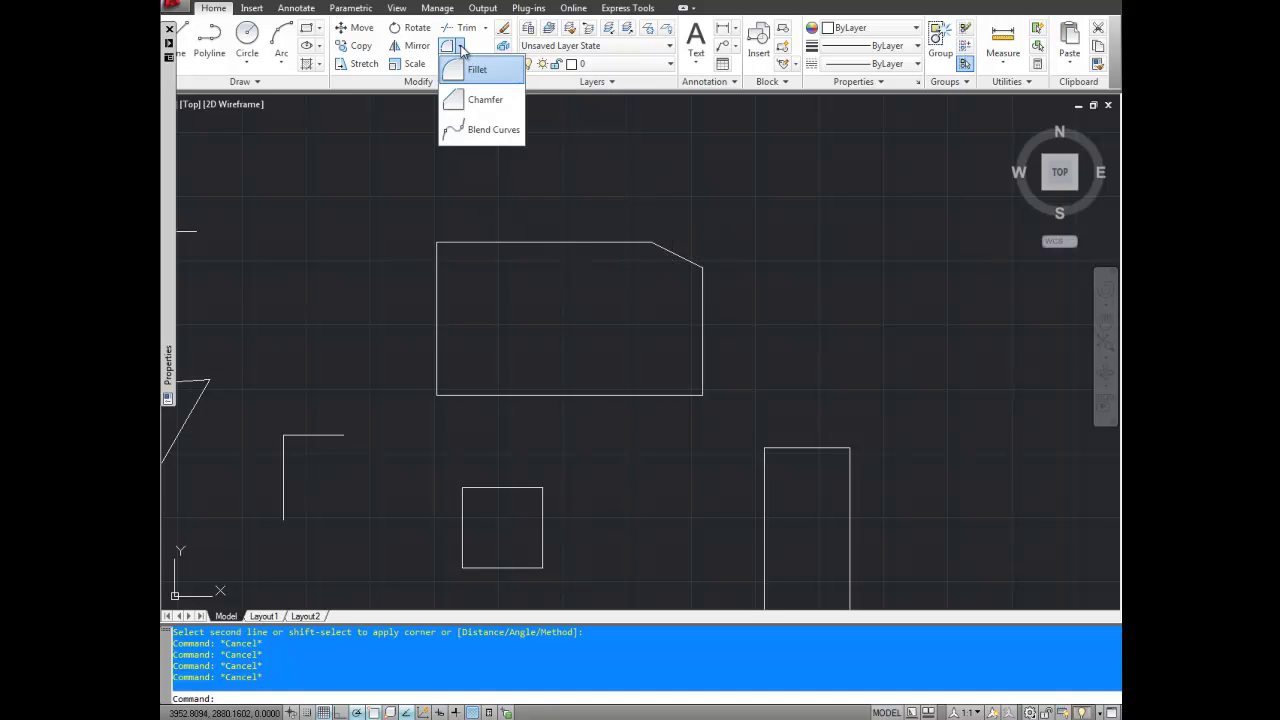
left_click(463, 104)
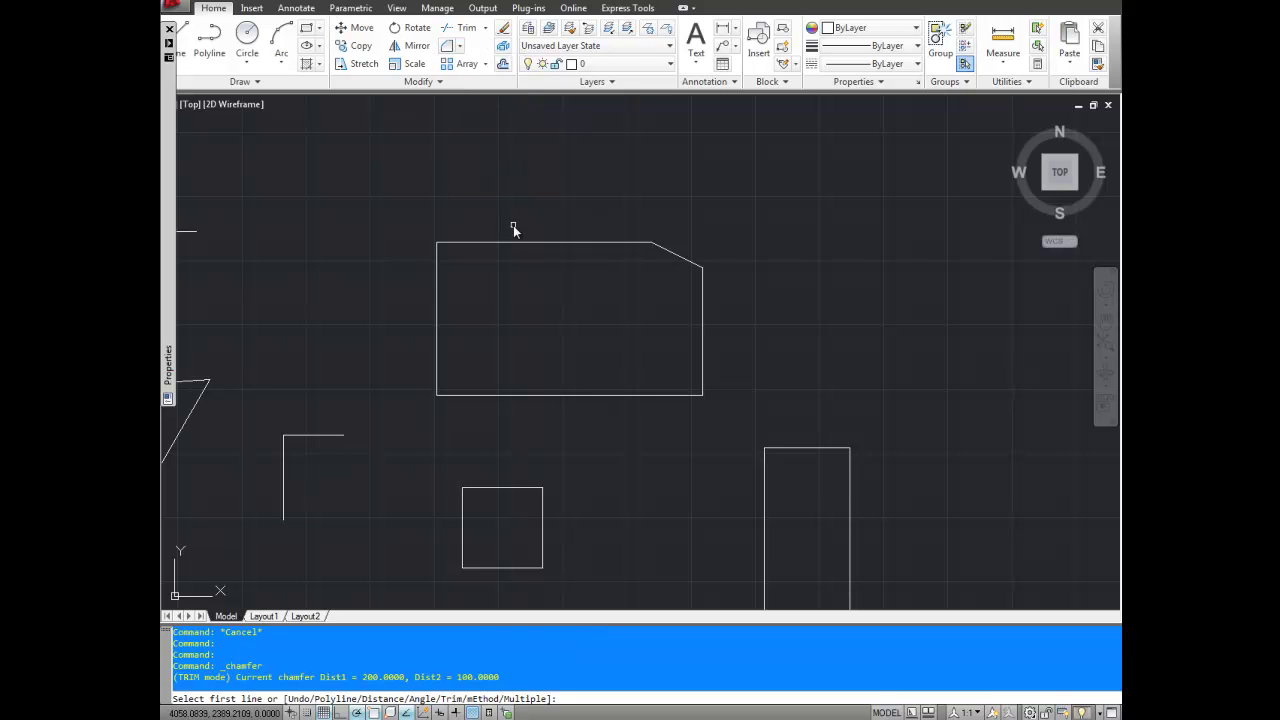
key("Escape")
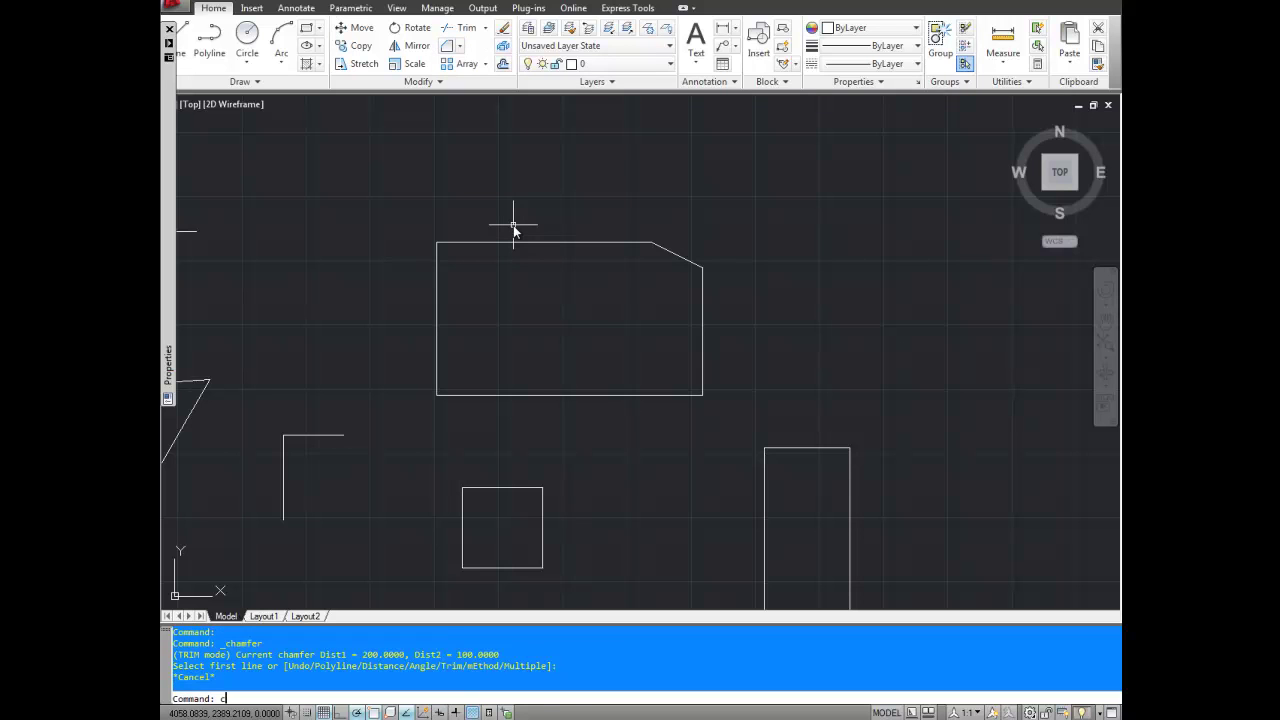
type("CHAM")
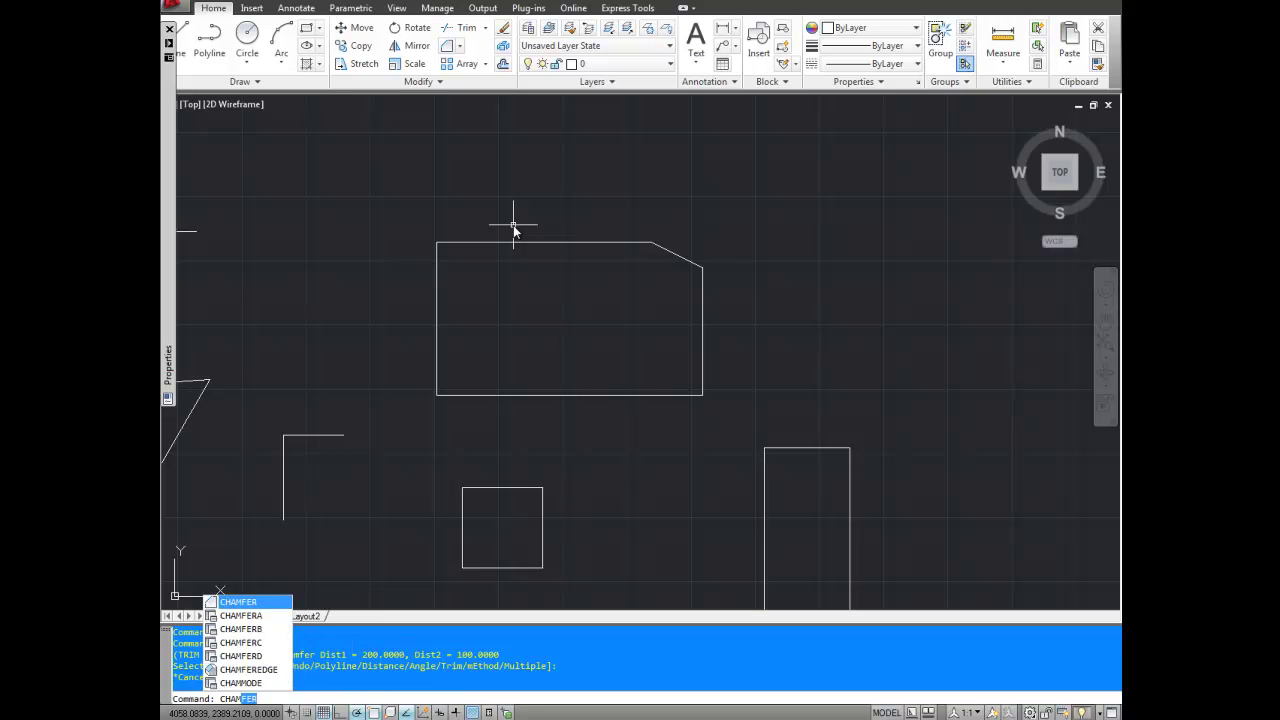
type("F")
key("Return")
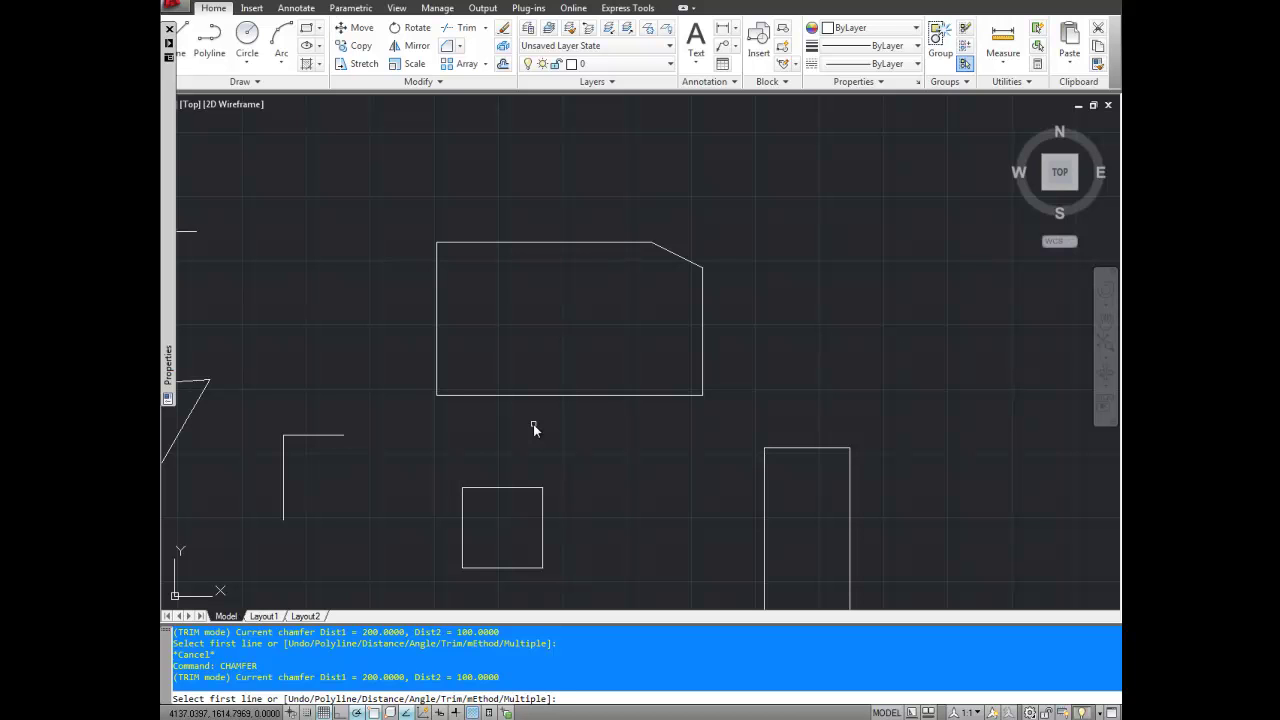
- Use the Distance option to set chamfer distances of 200 (first line) and 400 (second line)
type("d")
key("Return")
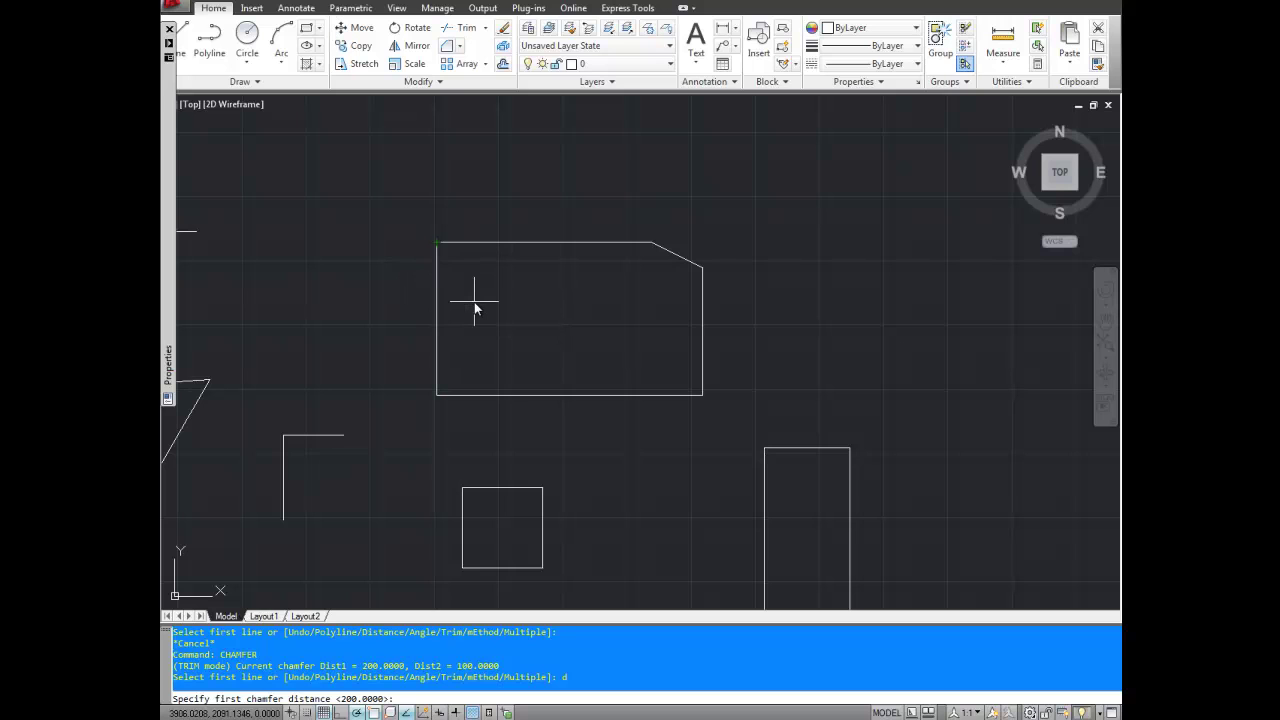
type("200")
key("Return")
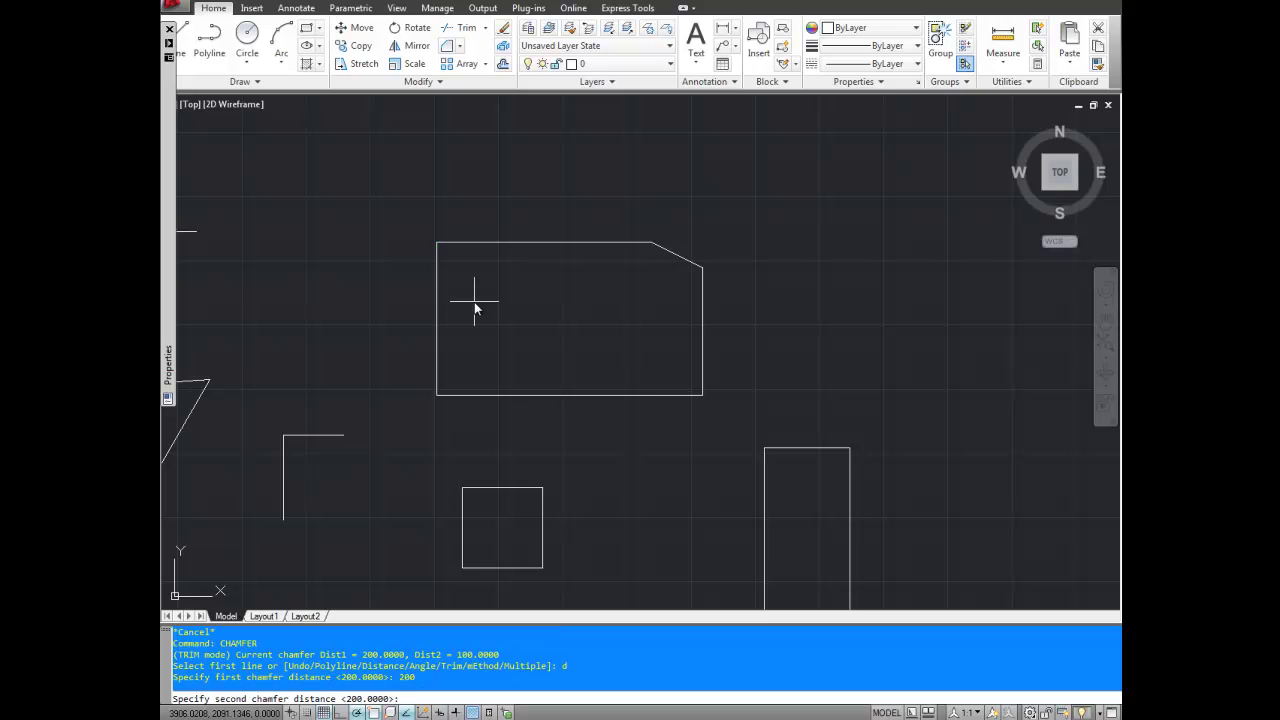
type("400")
key("Return")
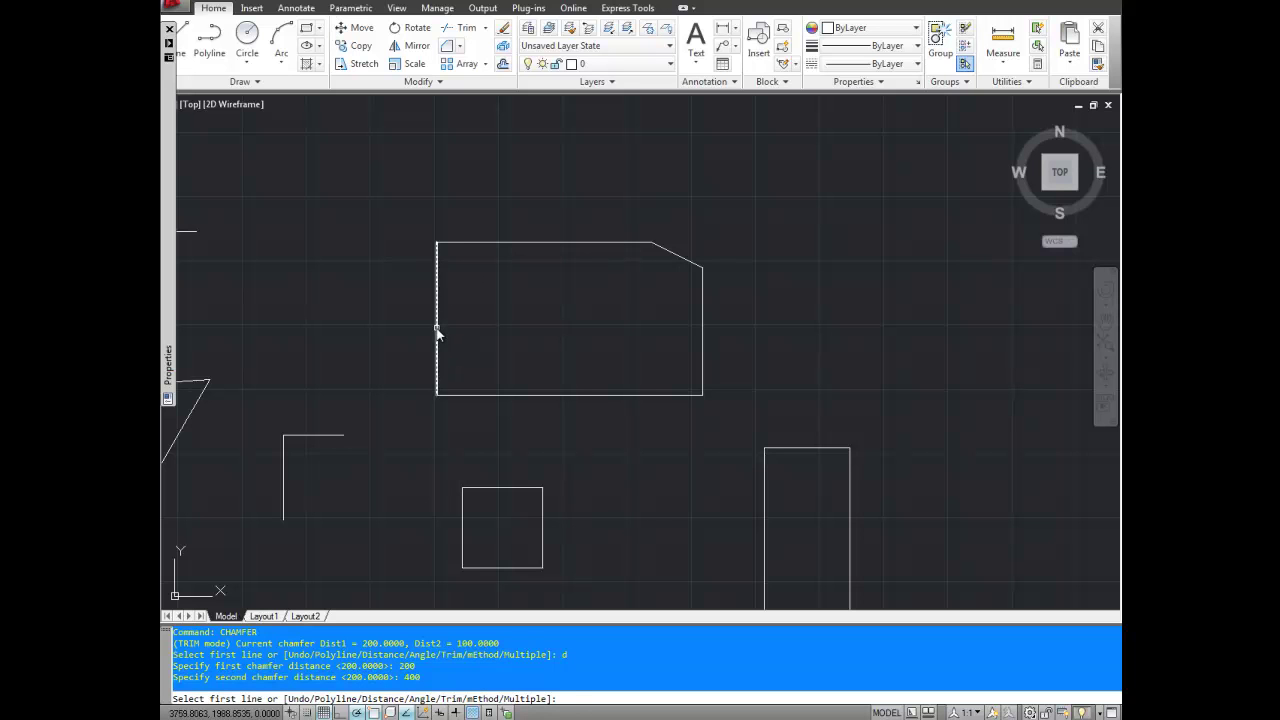
- Chamfer the upper rectangle's top-left corner, picking left edge then top edge, then clear the selection
left_click(436, 330)
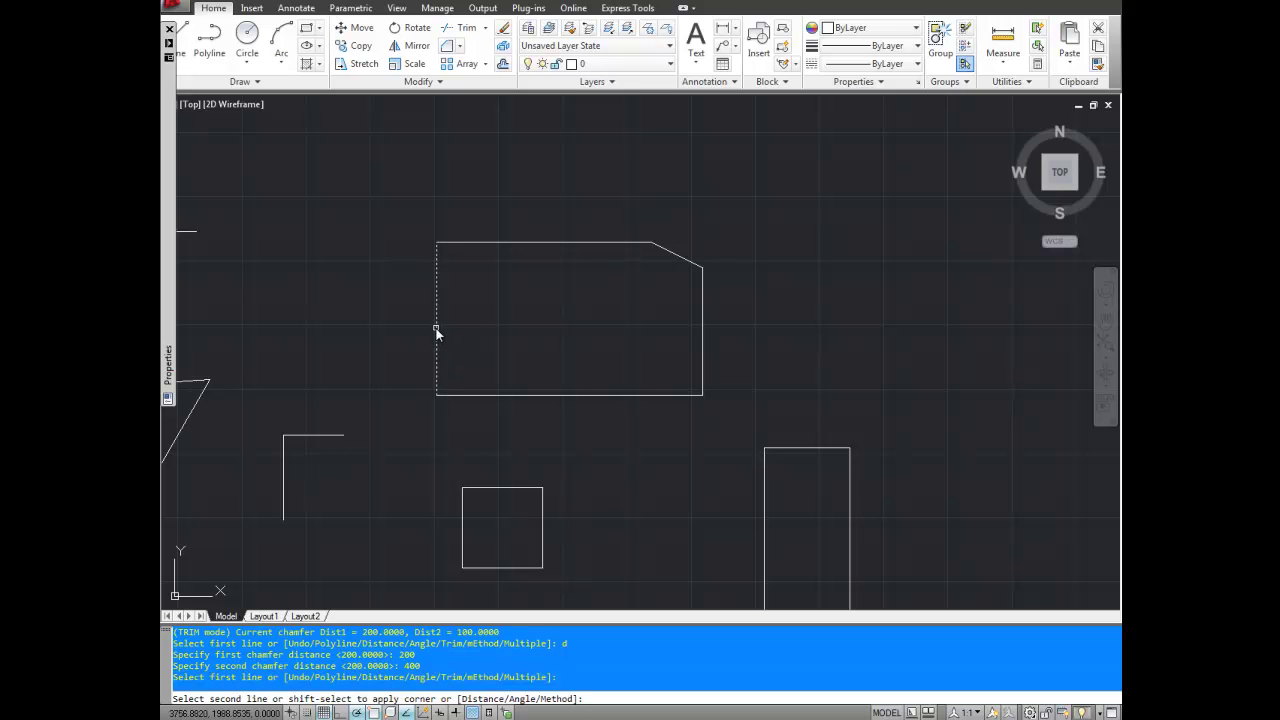
left_click(502, 242)
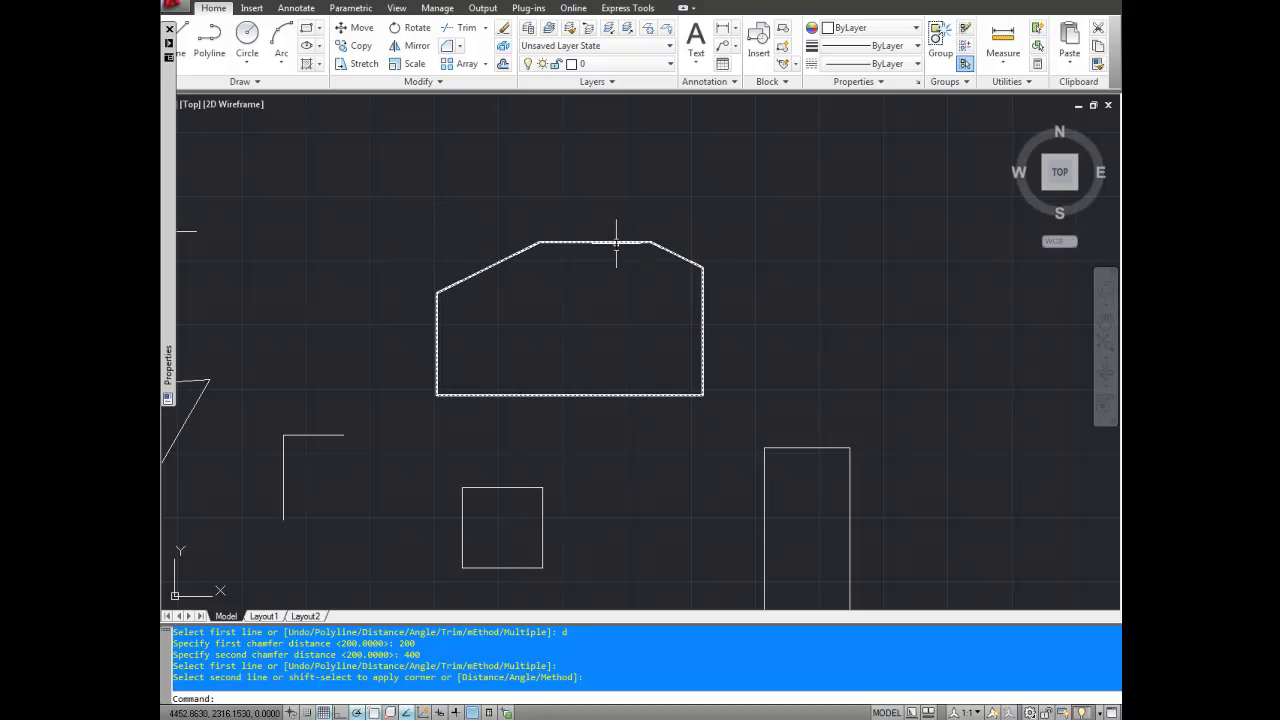
left_click(491, 292)
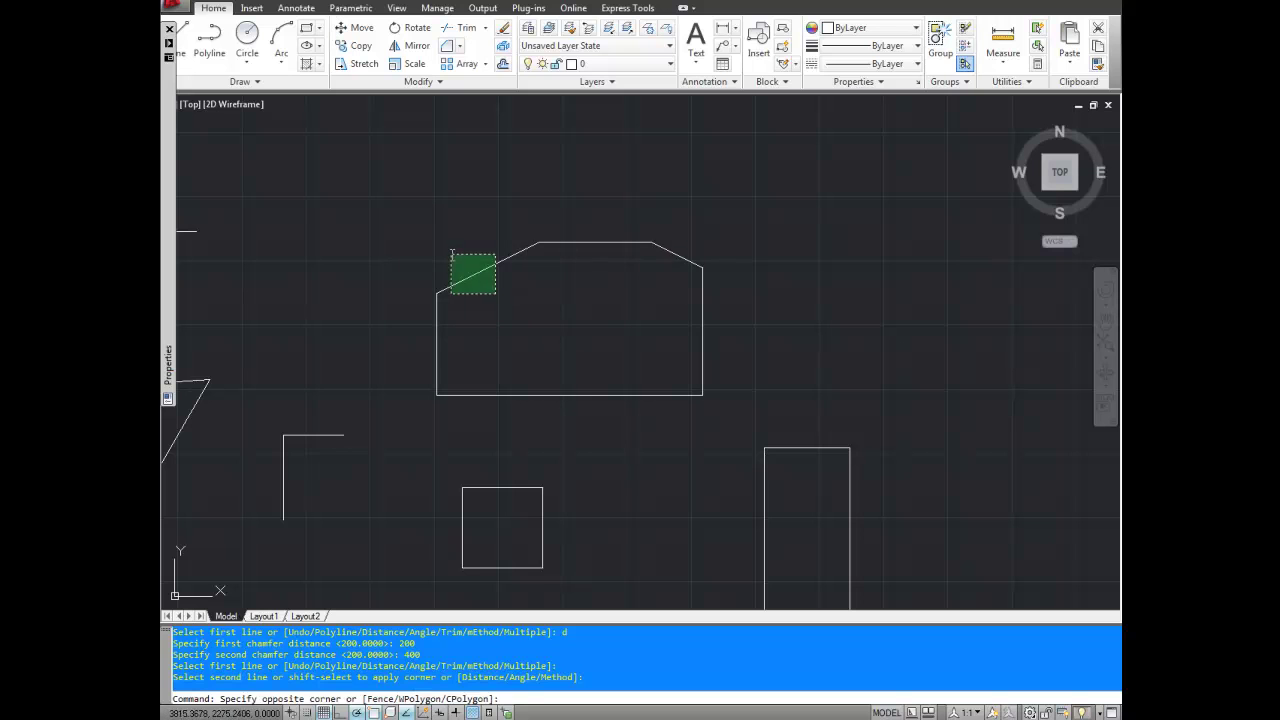
left_click(428, 232)
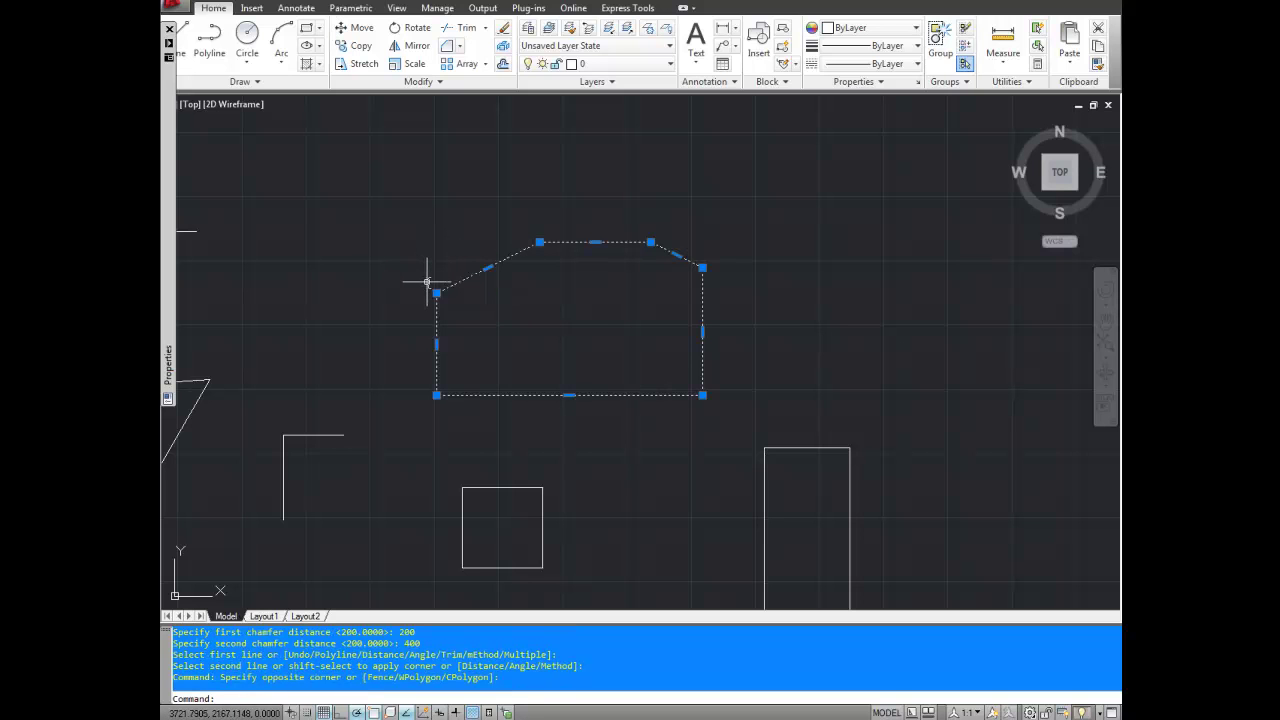
key("Escape")
key("Escape")
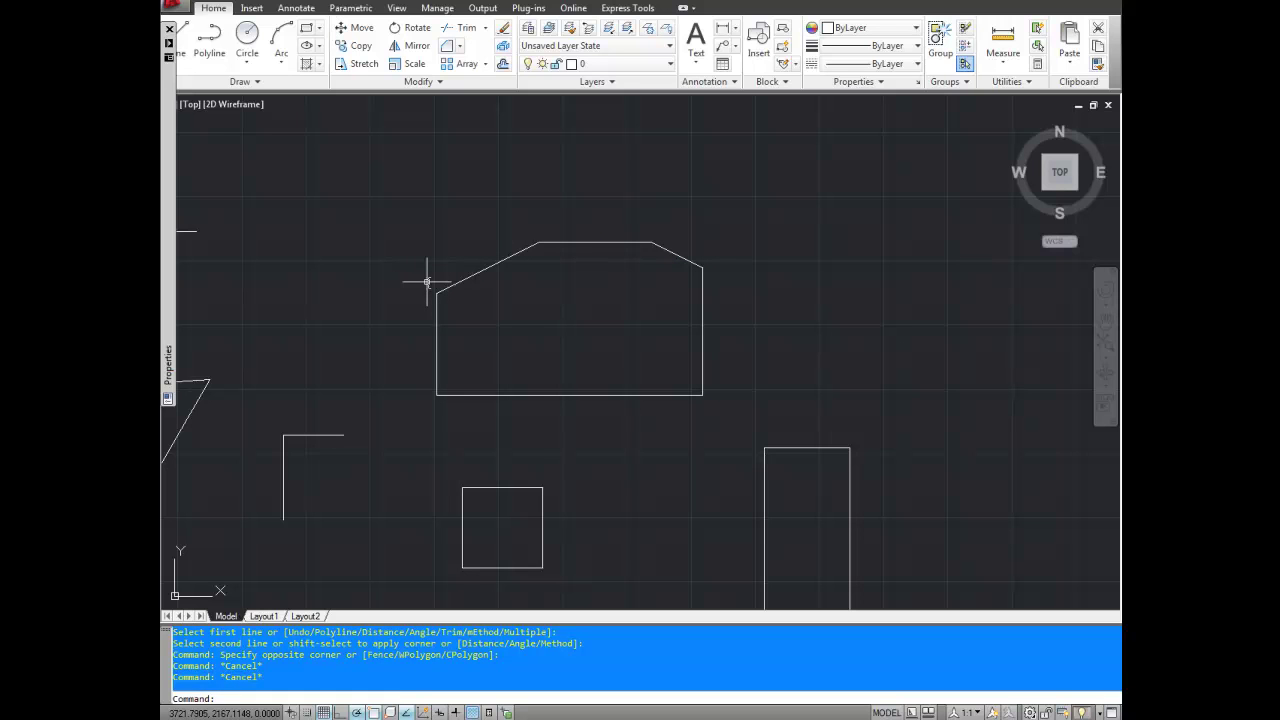
- Restart CHAMFER, bring the tall rectangle into view, and choose the Angle method
type("CH")
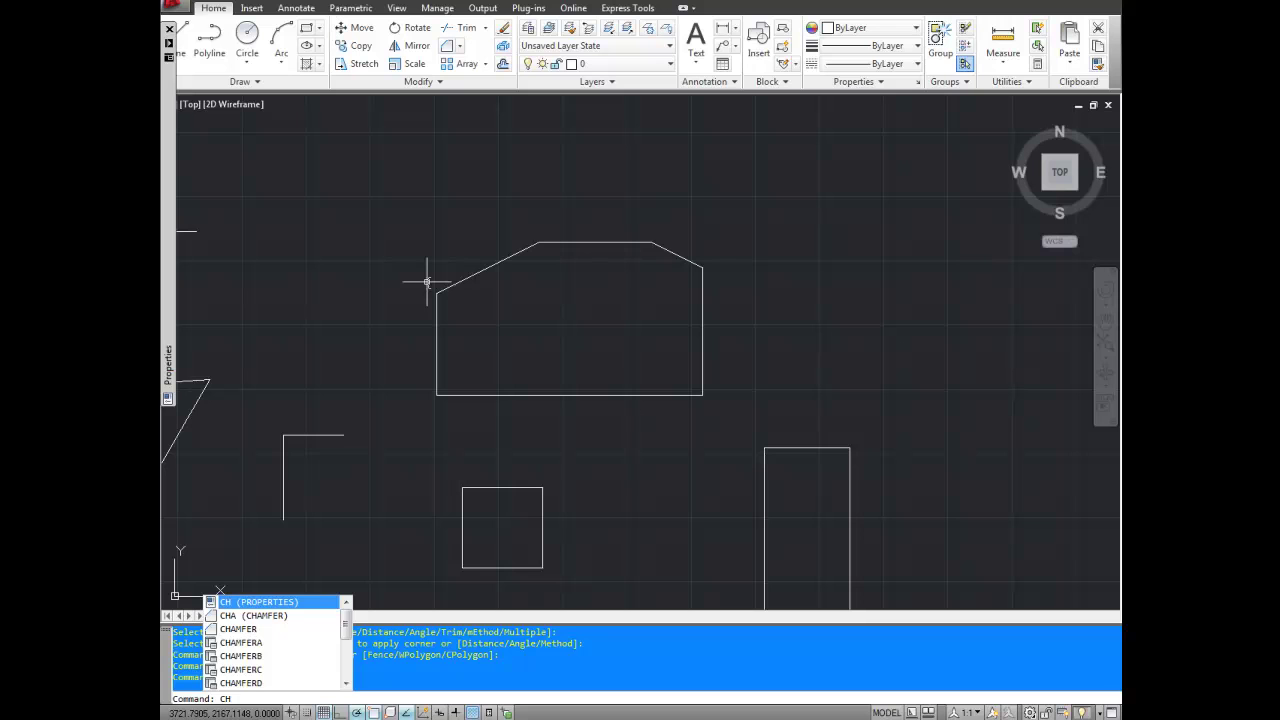
type("AMFer")
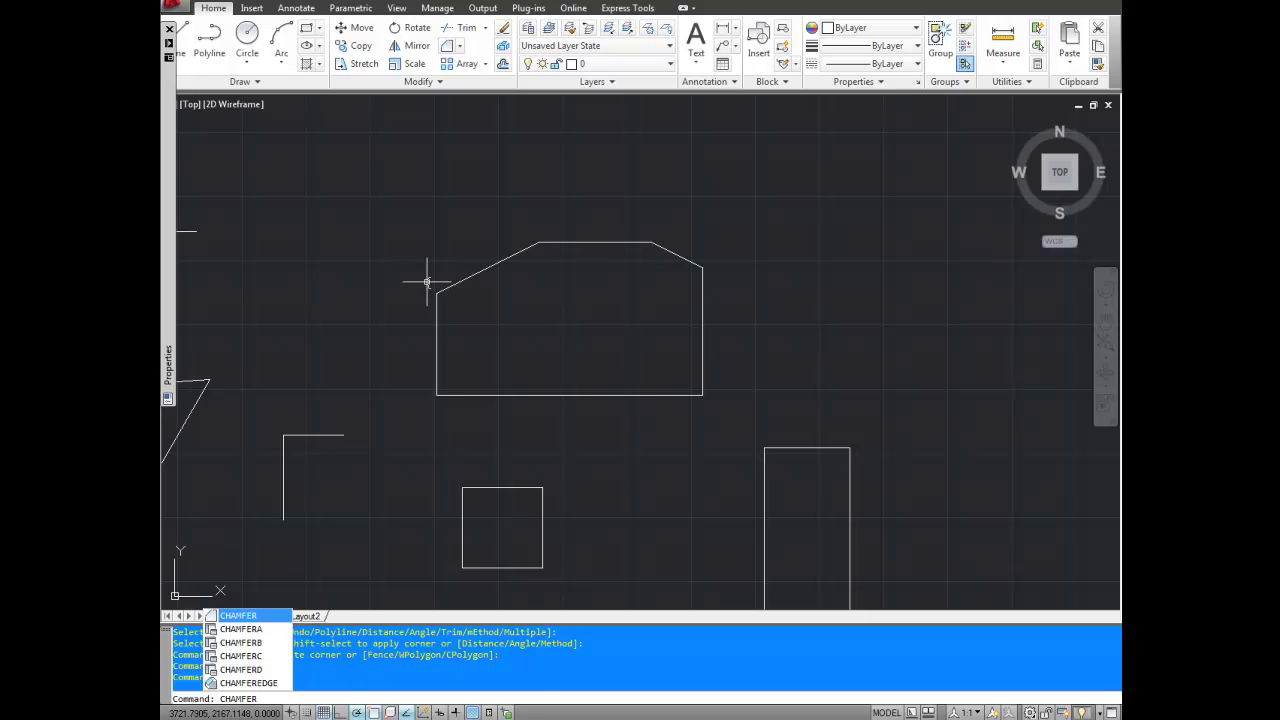
key("Return")
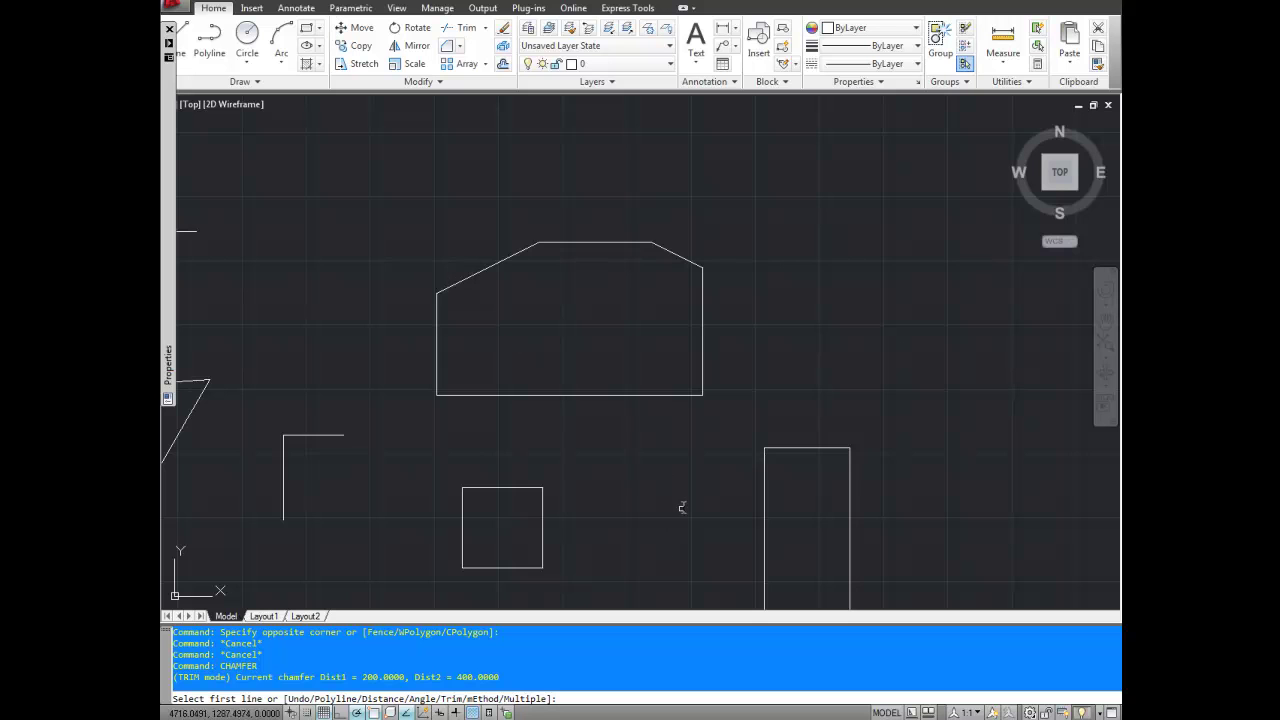
mouse_move(682, 508)
middle_mouse_down()
mouse_move(643, 423)
mouse_move(514, 351)
middle_mouse_up()
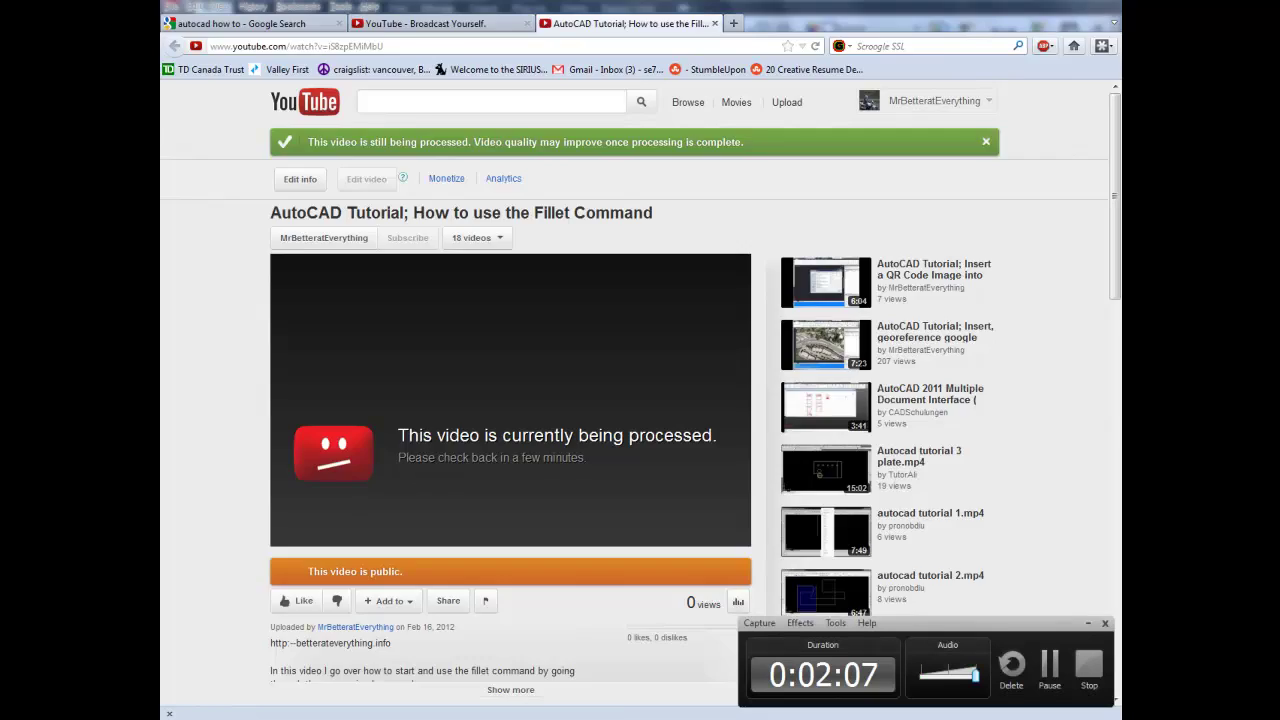
key("alt+Tab")
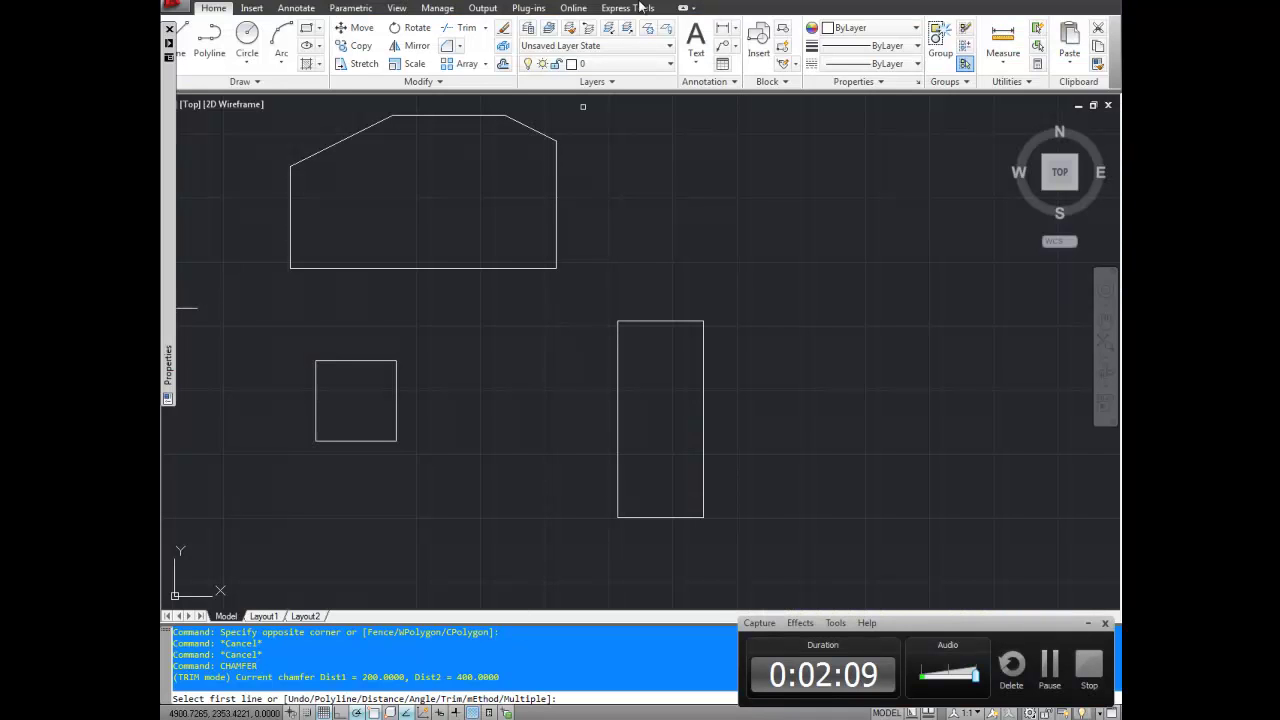
type("a")
key("Return")
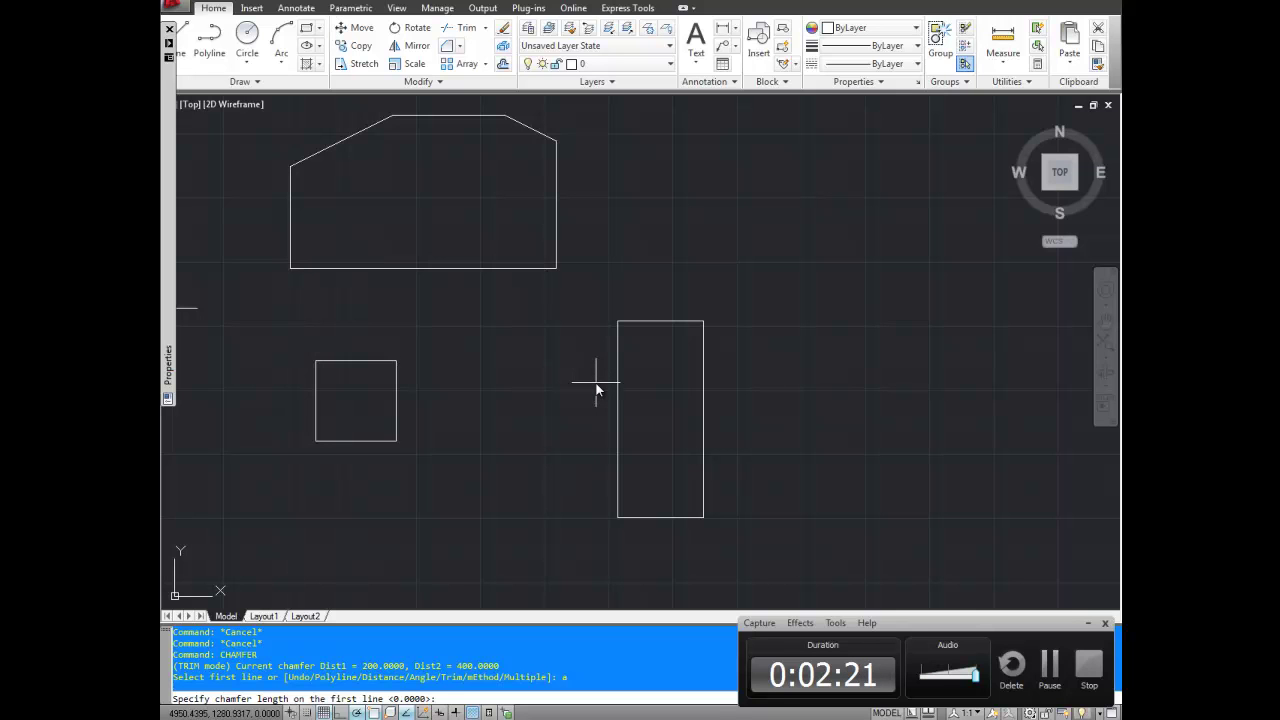
- Chamfer the tall rectangle's top-left corner with length 200 at 30°, left edge first
type("200")
key("Return")
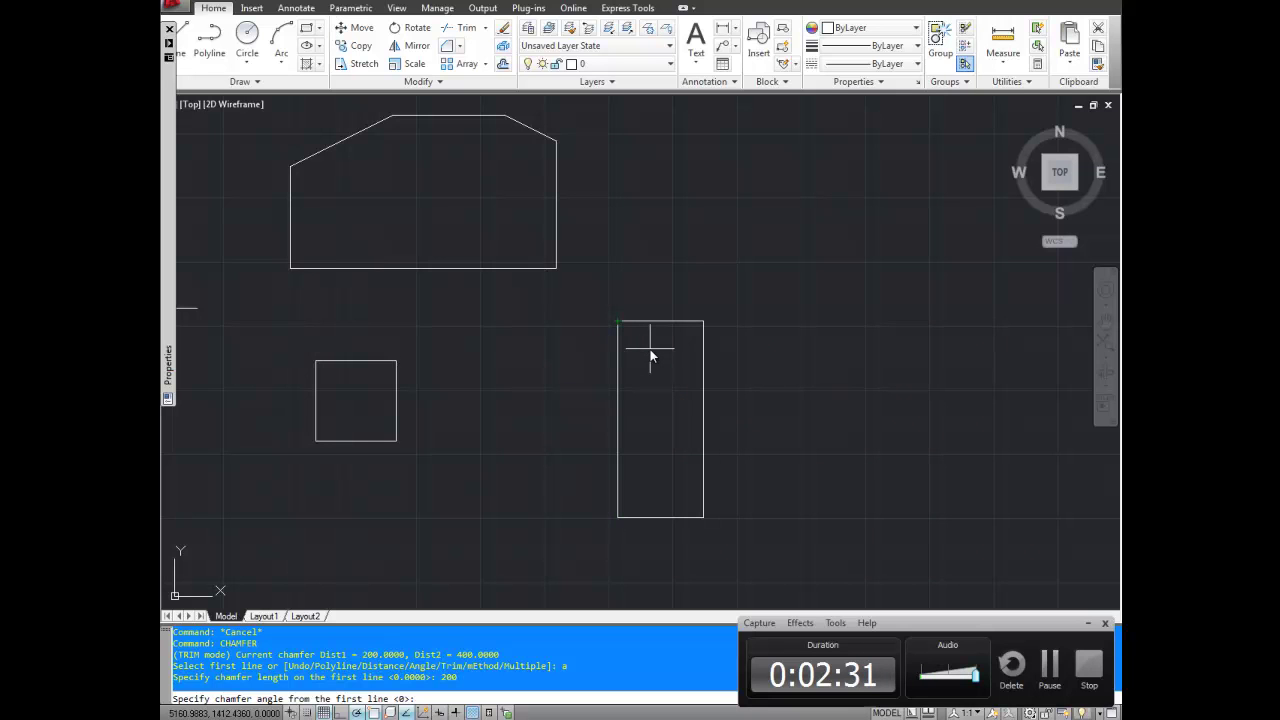
type("30")
key("Return")
left_click(618, 366)
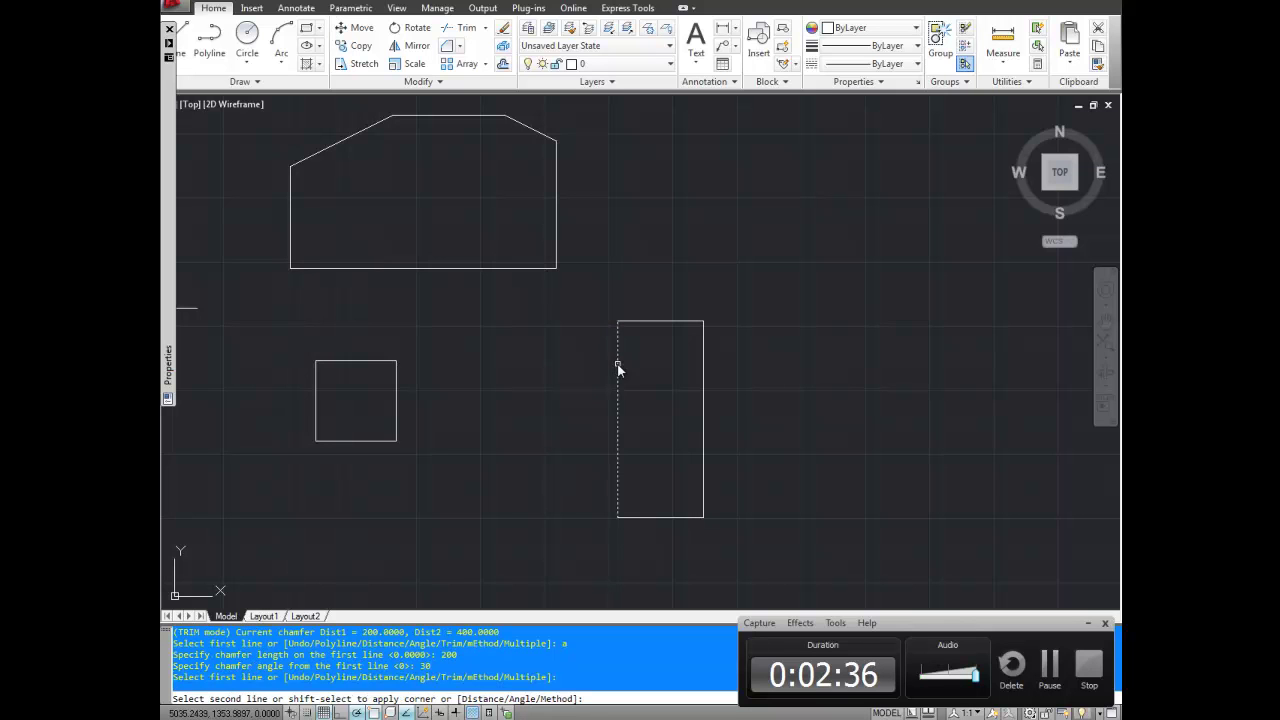
left_click(656, 321)
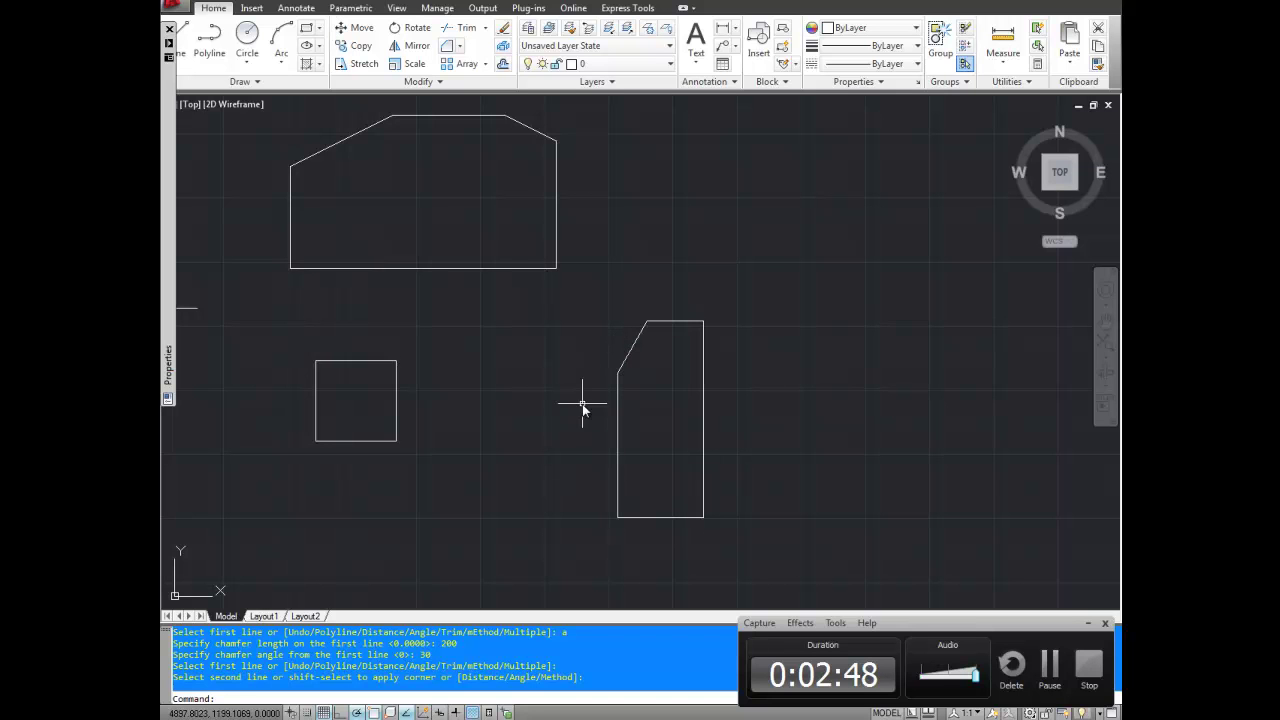
middle_click_drag(576, 396, 632, 412)
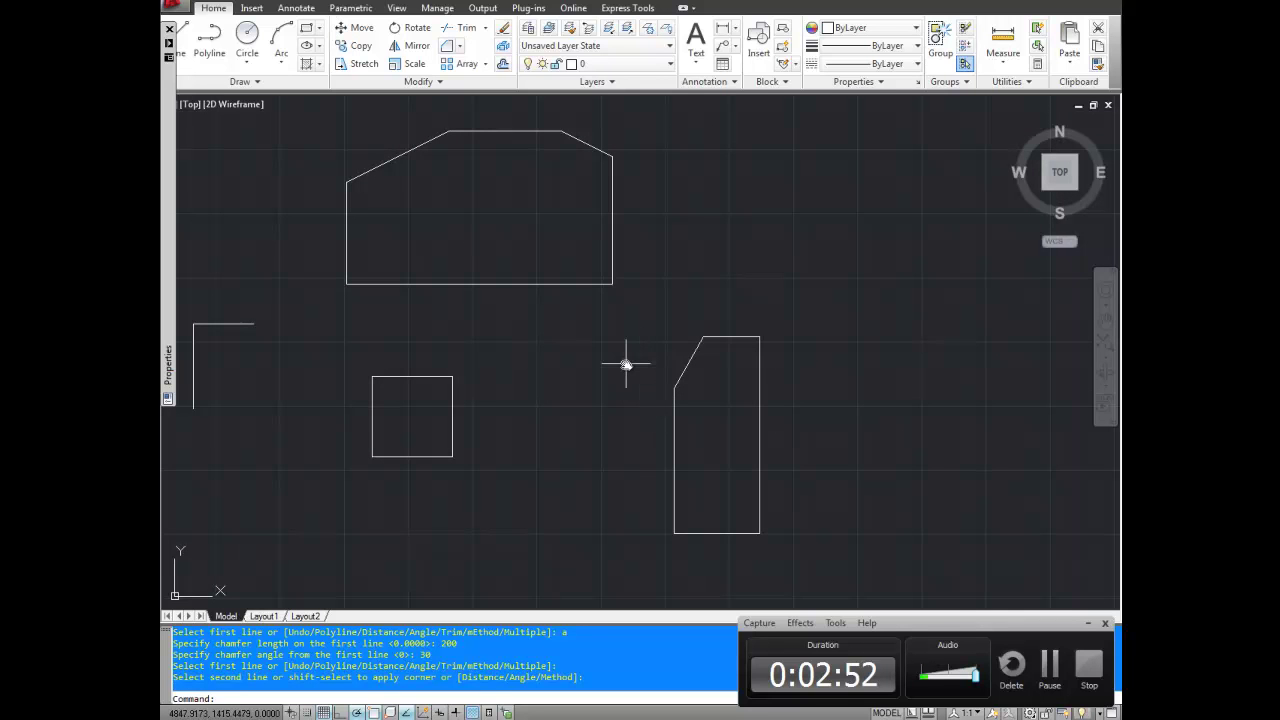
mouse_move(645, 340)
middle_mouse_down()
mouse_move(660, 371)
mouse_move(666, 334)
middle_mouse_up()
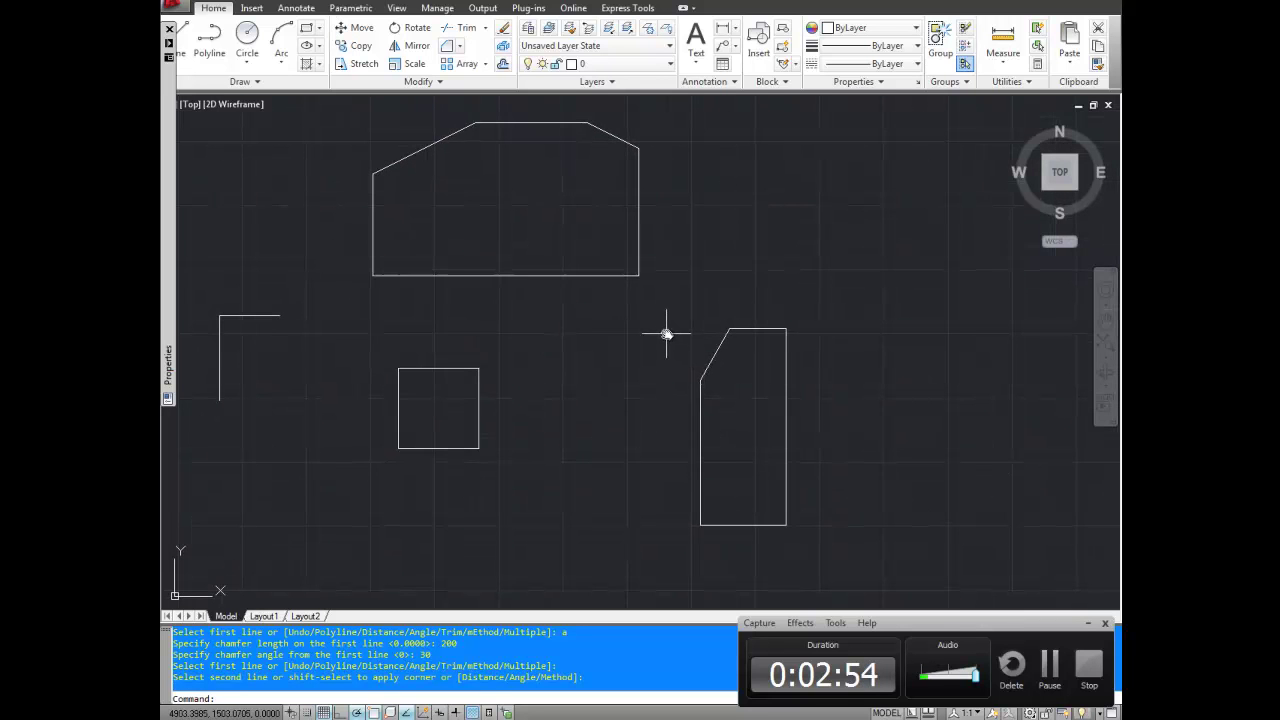